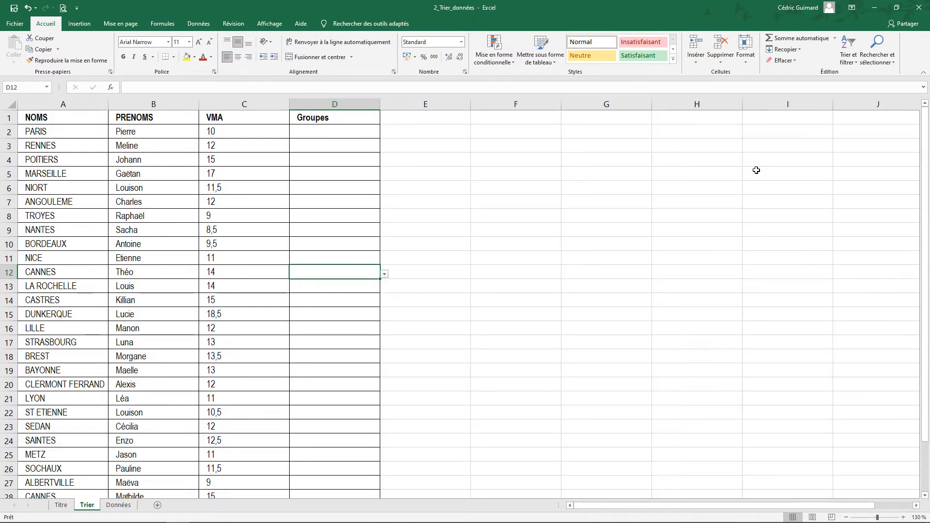
{"action": "left_click", "coordinate": [61, 505]}
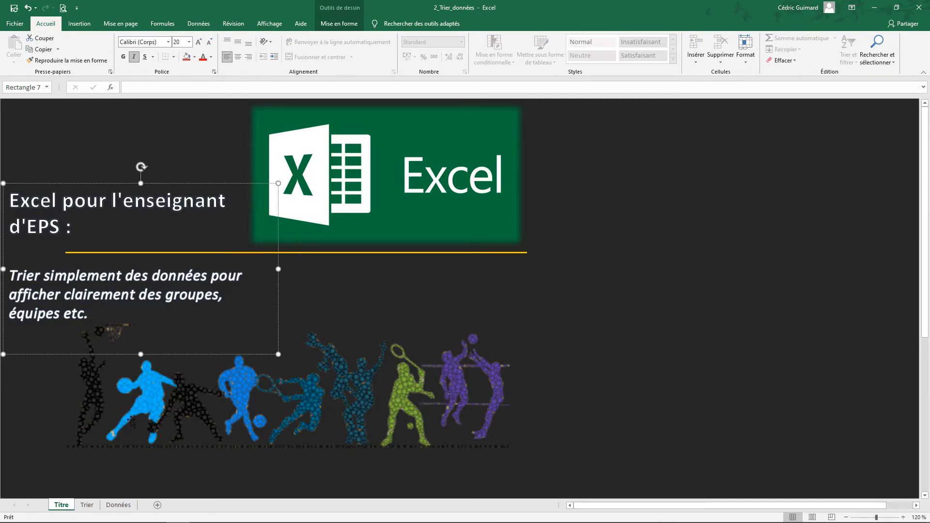
{"action": "left_click", "coordinate": [87, 505]}
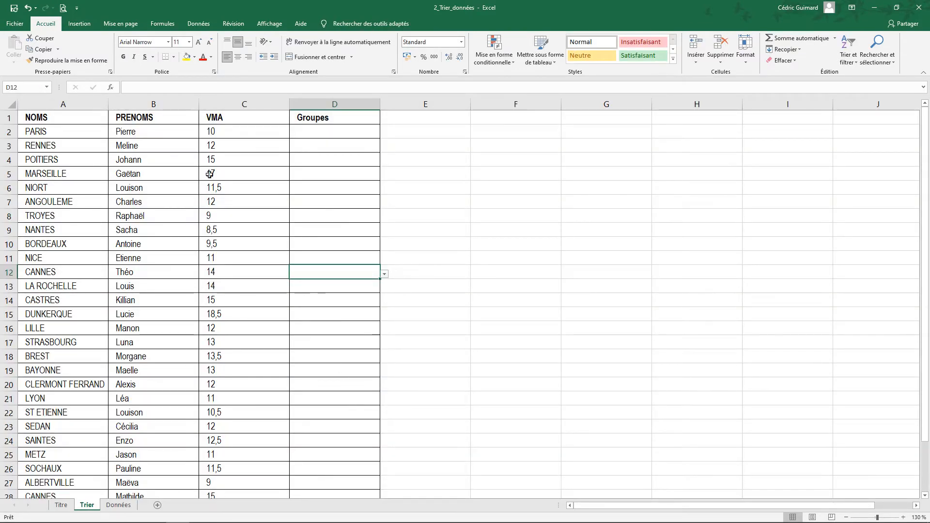
{"action": "left_click", "coordinate": [241, 100]}
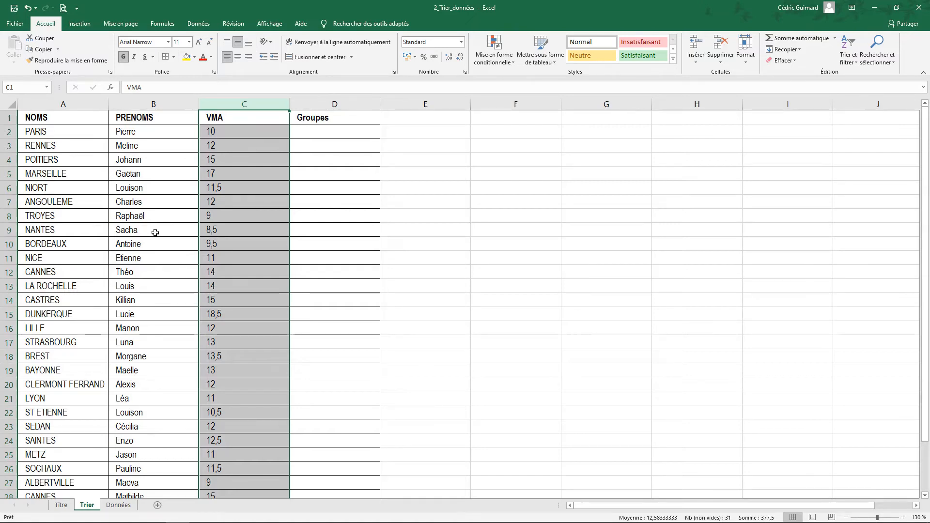
{"action": "left_click", "coordinate": [322, 252]}
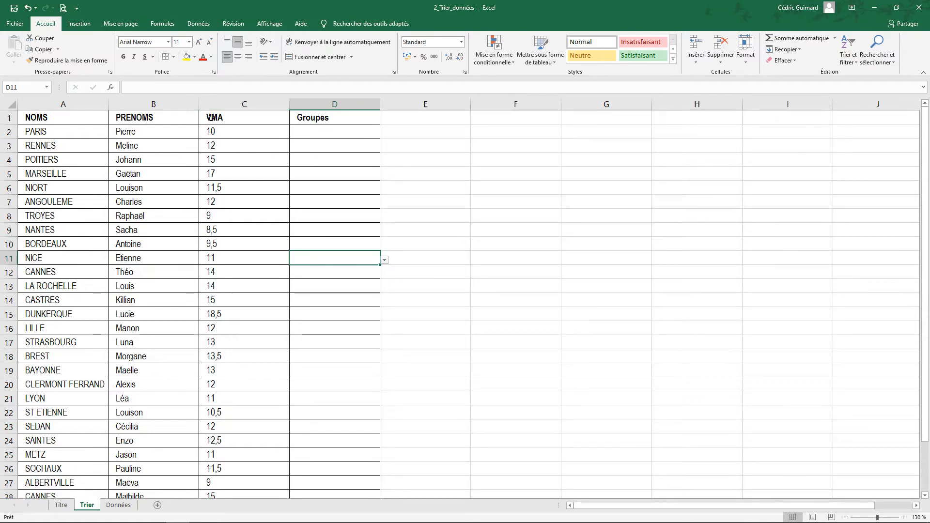
Step: Insert an empty column before the VMA column
{"action": "left_click", "coordinate": [227, 101]}
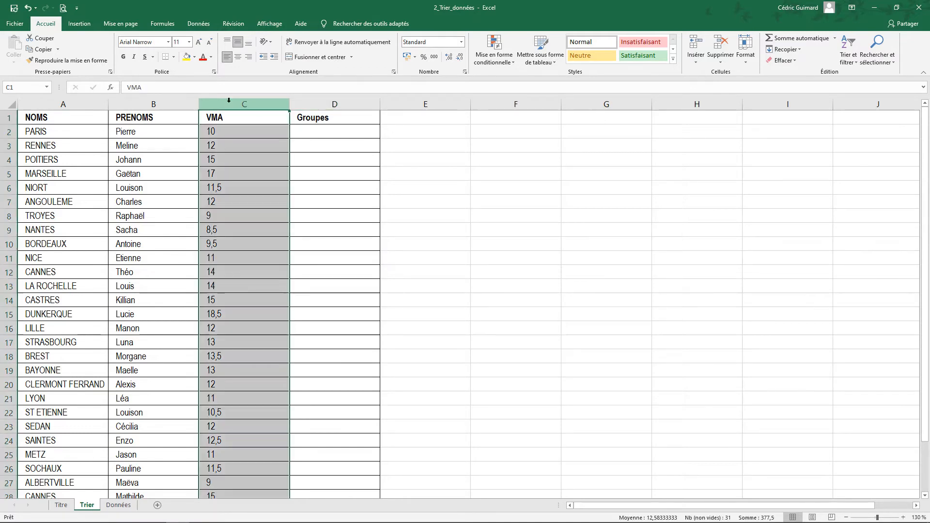
{"action": "right_click", "coordinate": [231, 105]}
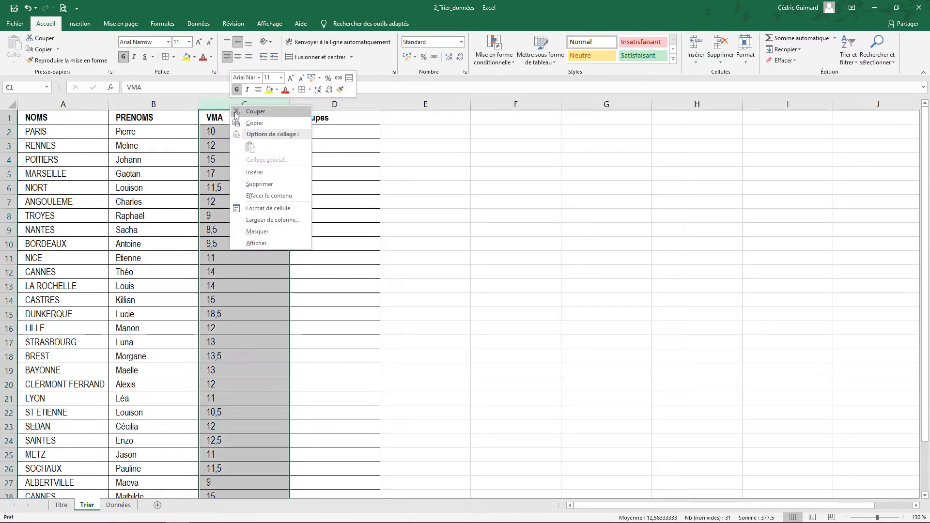
{"action": "left_click", "coordinate": [254, 173]}
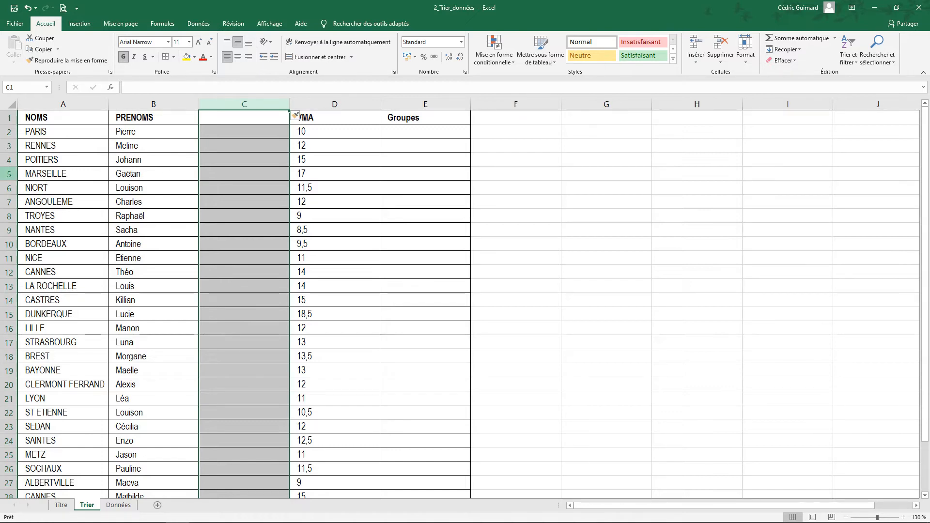
Step: Insert an empty row above row 5
{"action": "left_click", "coordinate": [9, 174]}
{"action": "right_click", "coordinate": [9, 174]}
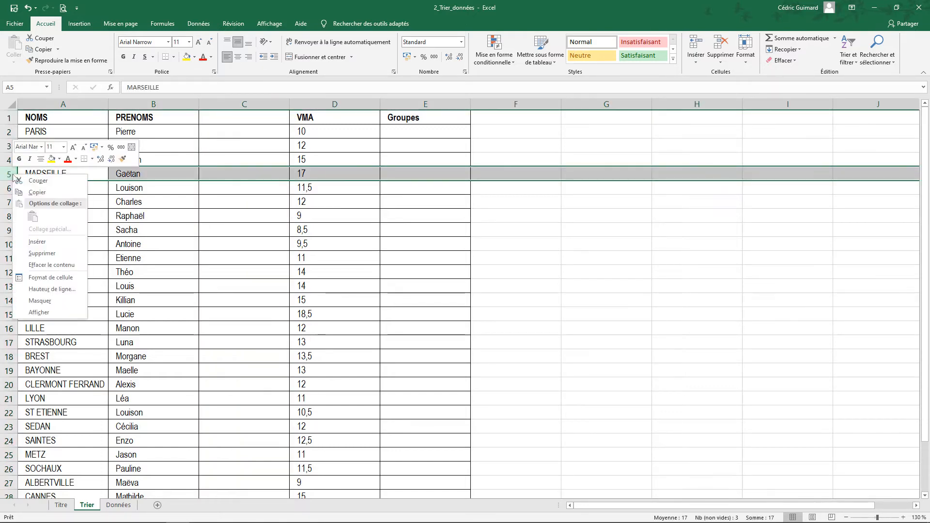
{"action": "left_click", "coordinate": [33, 243]}
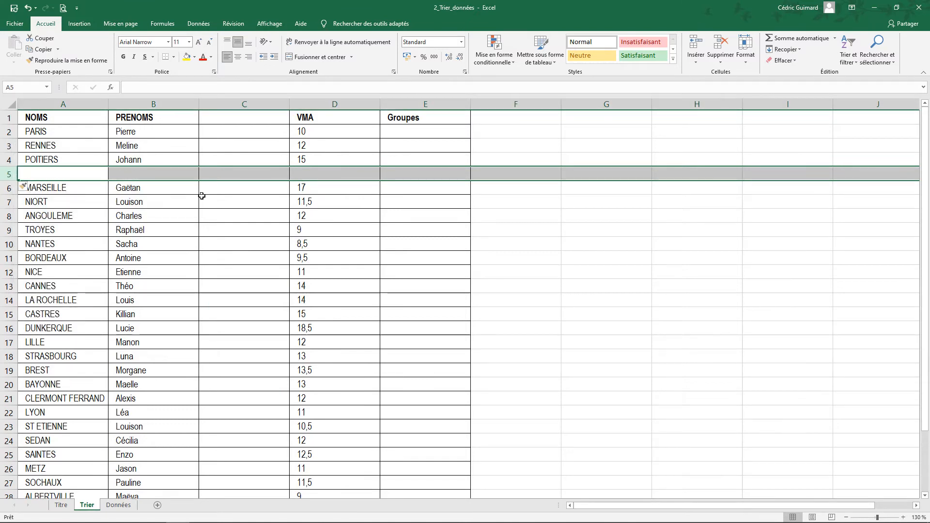
Step: Undo the row insertion and the column insertion
{"action": "left_click", "coordinate": [28, 8]}
{"action": "left_click", "coordinate": [28, 9]}
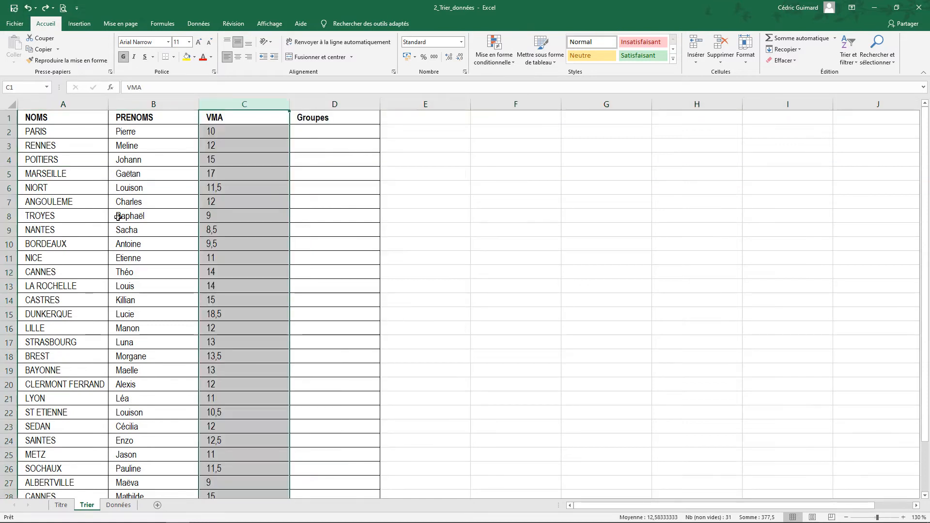
{"action": "left_click", "coordinate": [239, 259]}
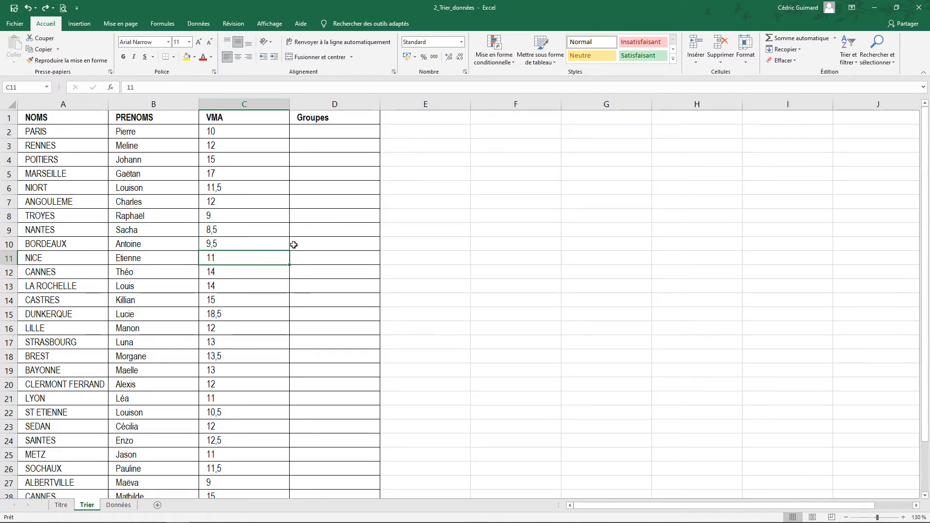
{"action": "left_click", "coordinate": [264, 187]}
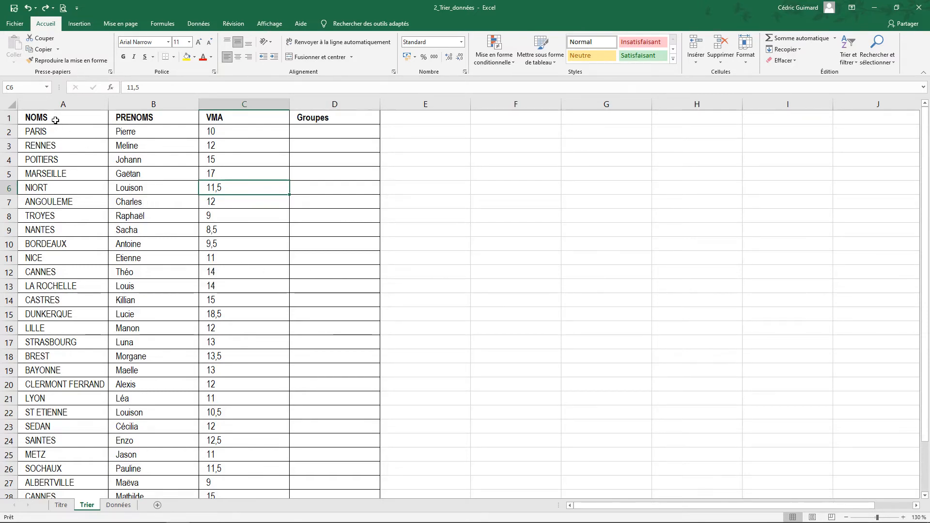
Step: Convert the range A1:D31 into a table with headers and apply the green banded table style
{"action": "mouse_move", "coordinate": [58, 118]}
{"action": "left_mouse_down"}
{"action": "mouse_move", "coordinate": [312, 145]}
{"action": "mouse_move", "coordinate": [358, 371]}
{"action": "mouse_move", "coordinate": [368, 479]}
{"action": "mouse_move", "coordinate": [347, 480]}
{"action": "mouse_move", "coordinate": [330, 432]}
{"action": "left_mouse_up"}
{"action": "scroll", "coordinate": [290, 363], "scroll_direction": "up", "scroll_amount": 2}
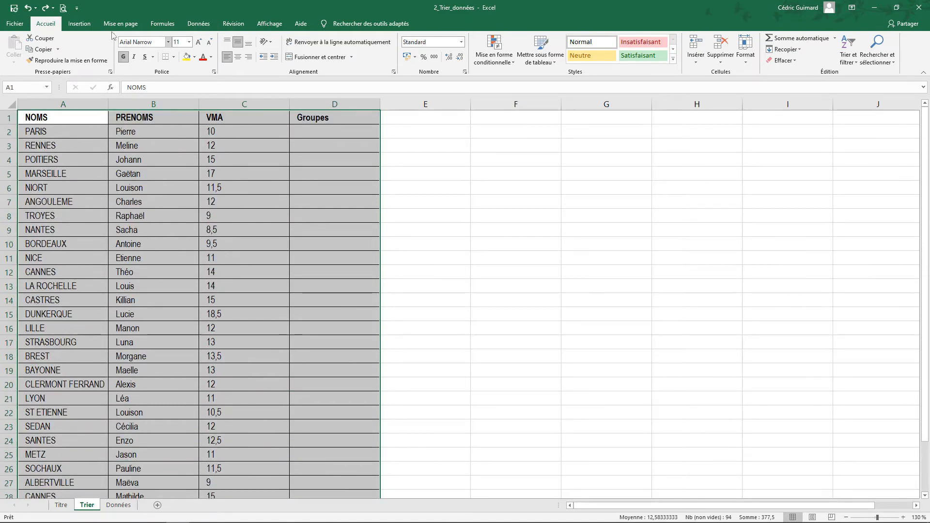
{"action": "left_click", "coordinate": [79, 24]}
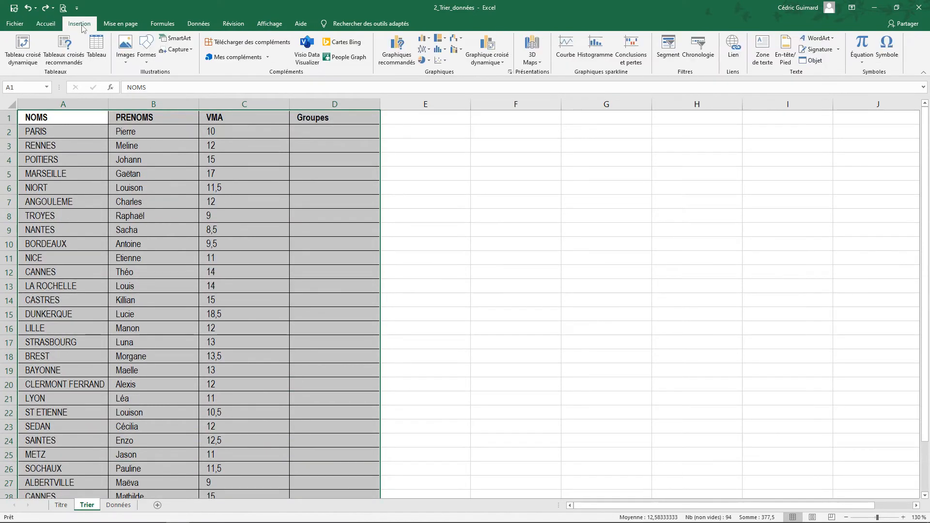
{"action": "left_click", "coordinate": [92, 52]}
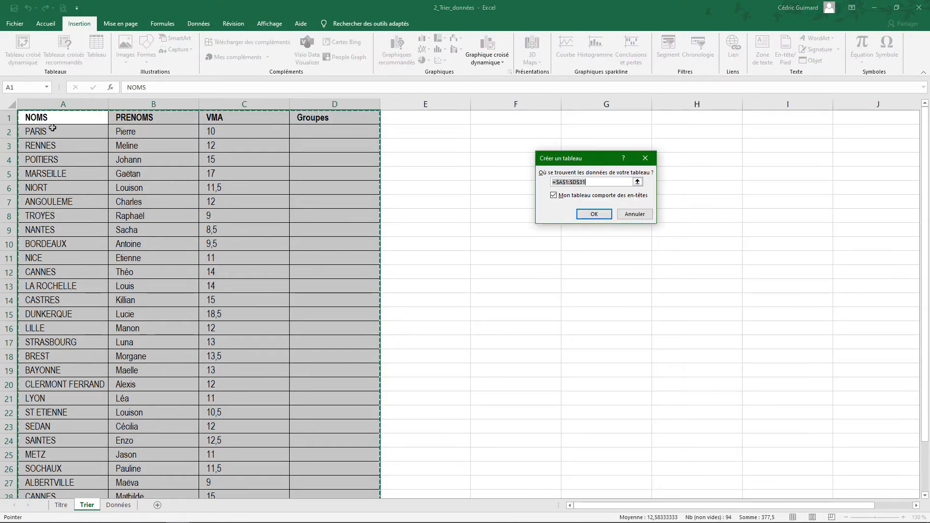
{"action": "left_click", "coordinate": [594, 212]}
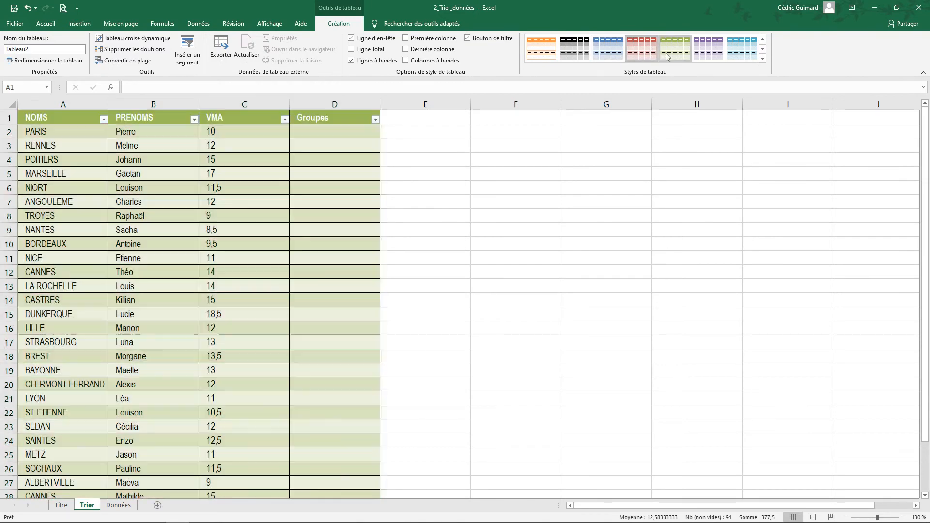
{"action": "left_click", "coordinate": [675, 49]}
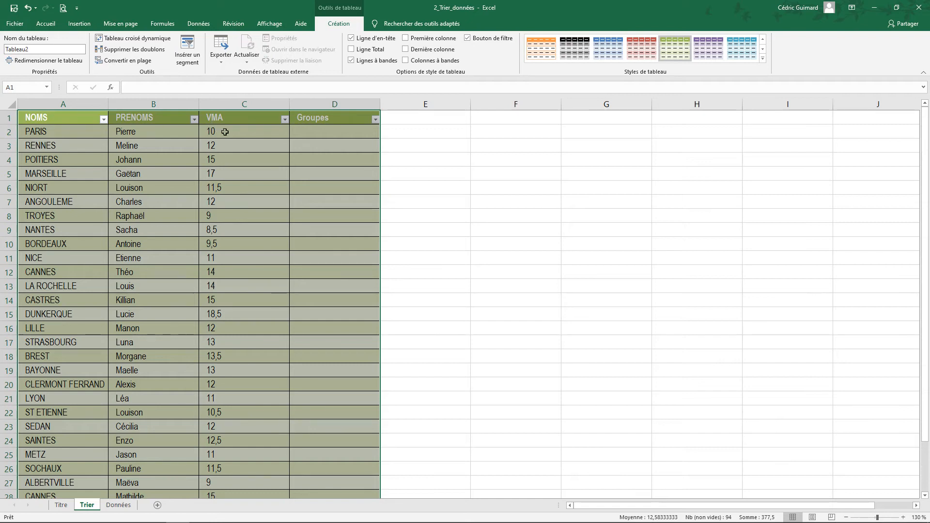
{"action": "left_click", "coordinate": [298, 134]}
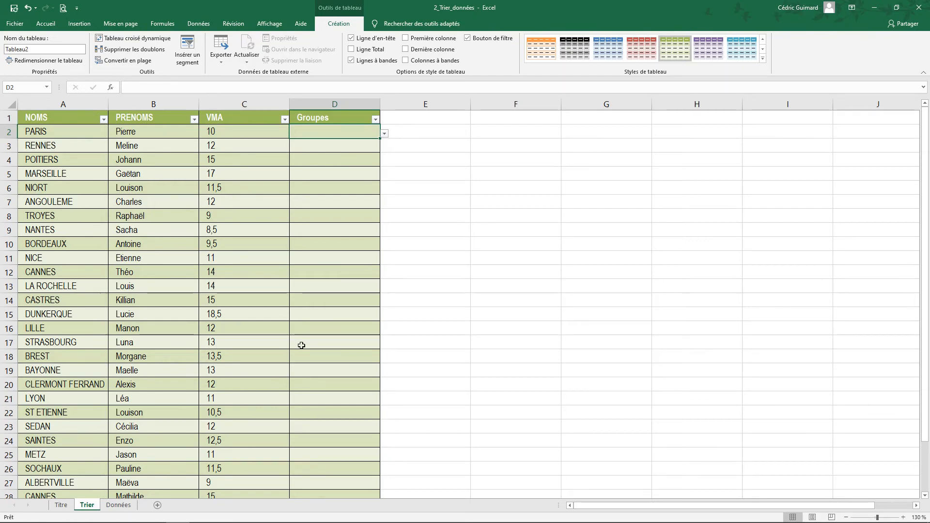
Step: Undo the green table style and the conversion to a table
{"action": "left_click", "coordinate": [28, 10]}
{"action": "left_click", "coordinate": [28, 10]}
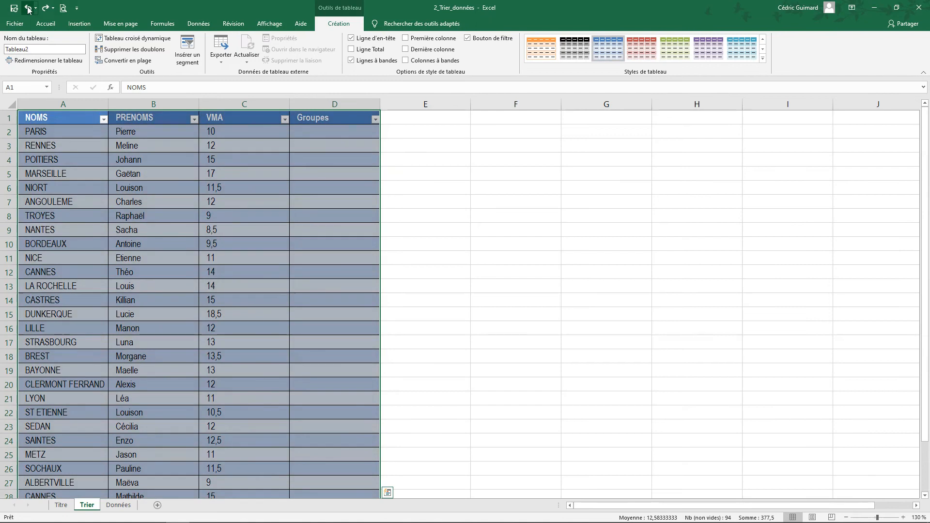
{"action": "left_click", "coordinate": [28, 10]}
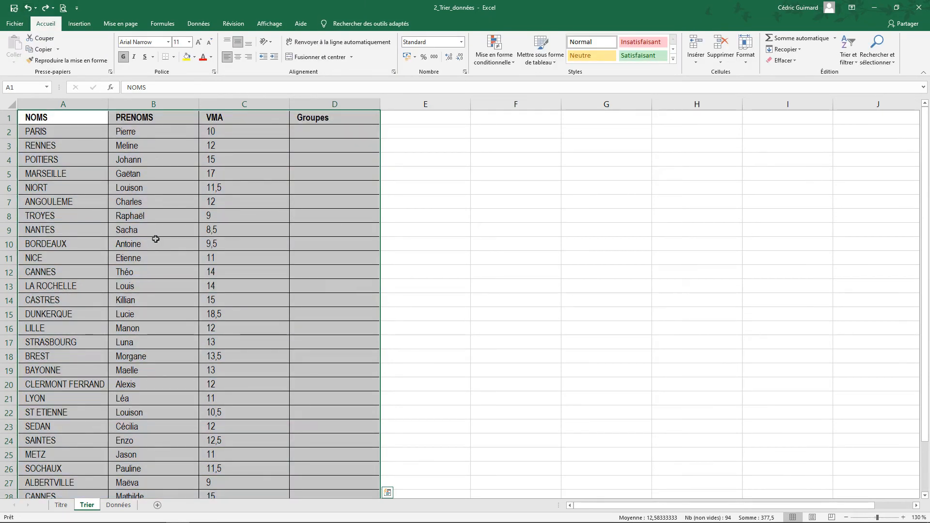
{"action": "left_click", "coordinate": [176, 240]}
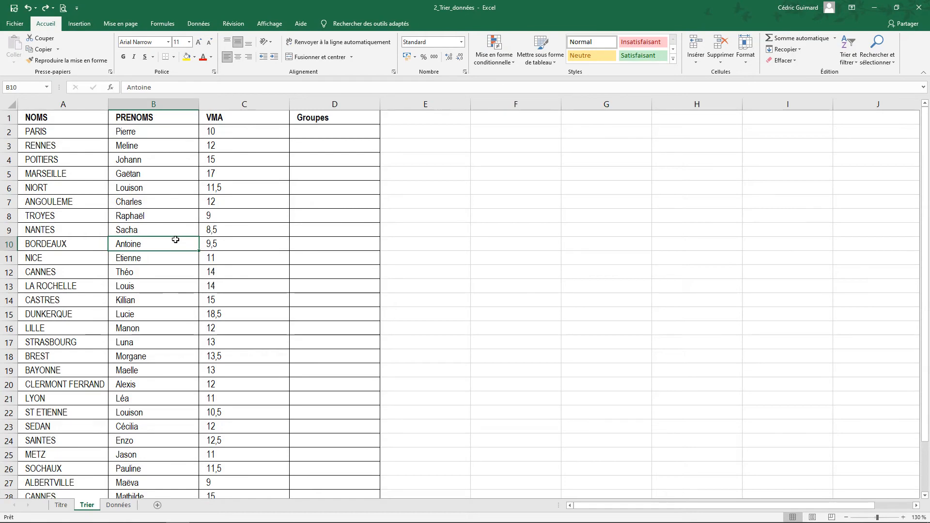
Step: Add filters to the header row of the student list
{"action": "left_click", "coordinate": [61, 119]}
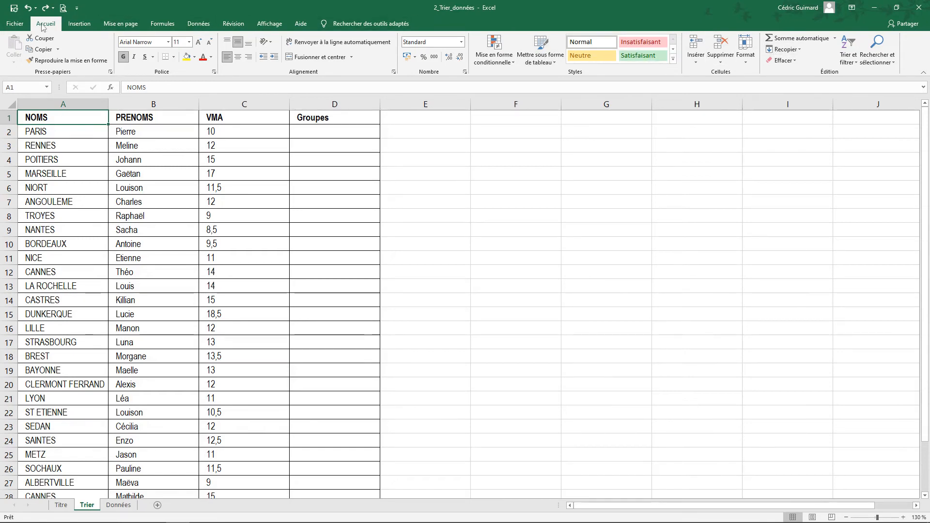
{"action": "left_click", "coordinate": [848, 62]}
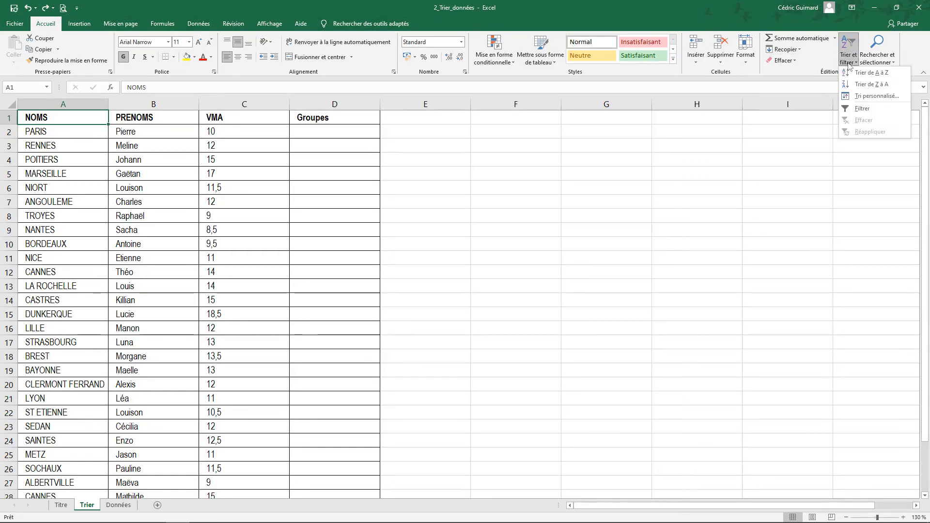
{"action": "left_click", "coordinate": [863, 107]}
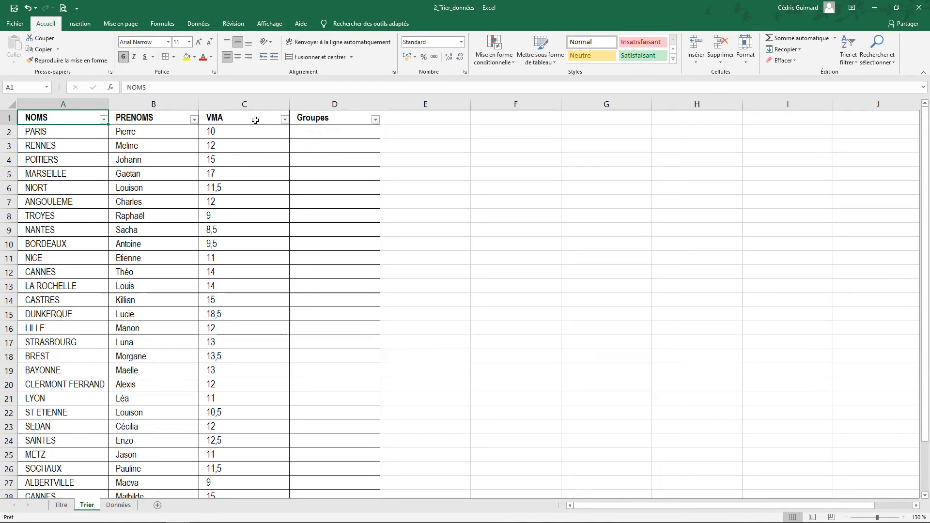
Step: Sort the student list by VMA from largest to smallest
{"action": "left_click", "coordinate": [285, 120]}
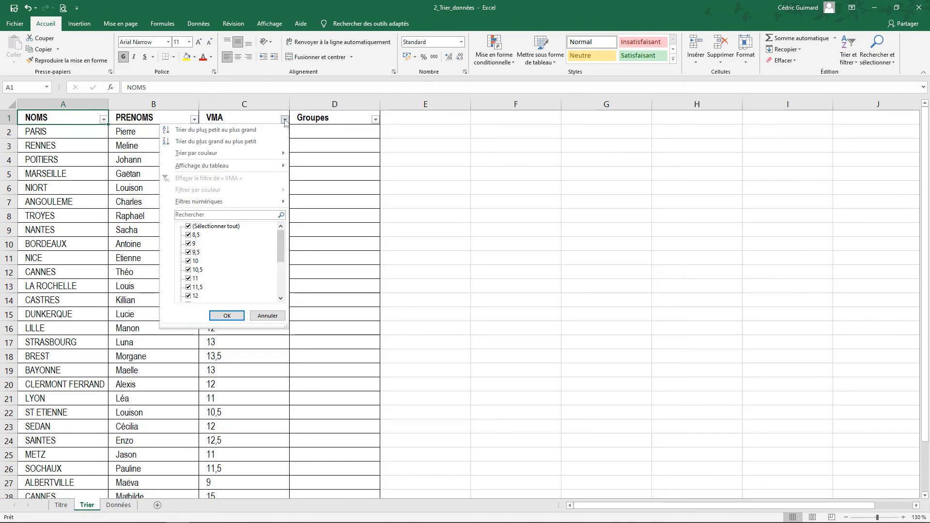
{"action": "left_click", "coordinate": [209, 142]}
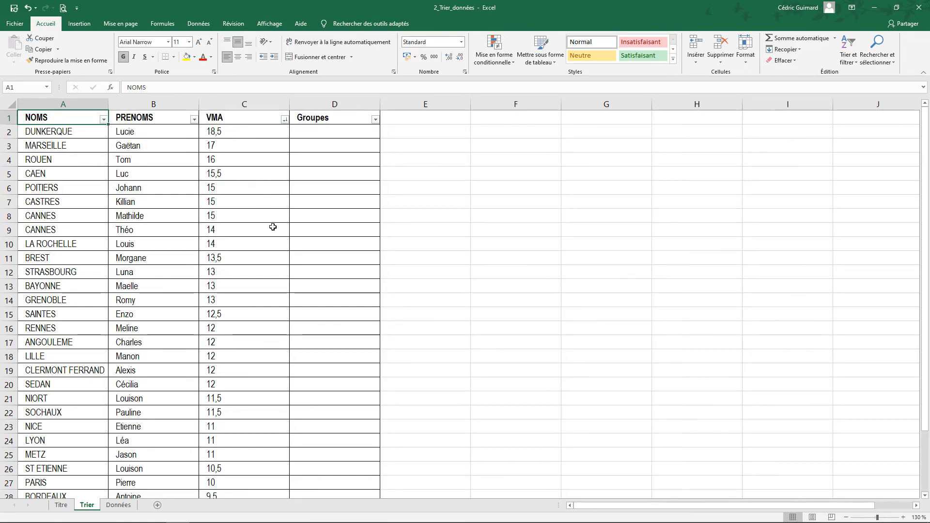
{"action": "scroll", "coordinate": [269, 223], "scroll_direction": "down", "scroll_amount": 5}
{"action": "scroll", "coordinate": [271, 235], "scroll_direction": "up", "scroll_amount": 1}
{"action": "scroll", "coordinate": [272, 235], "scroll_direction": "up", "scroll_amount": 4}
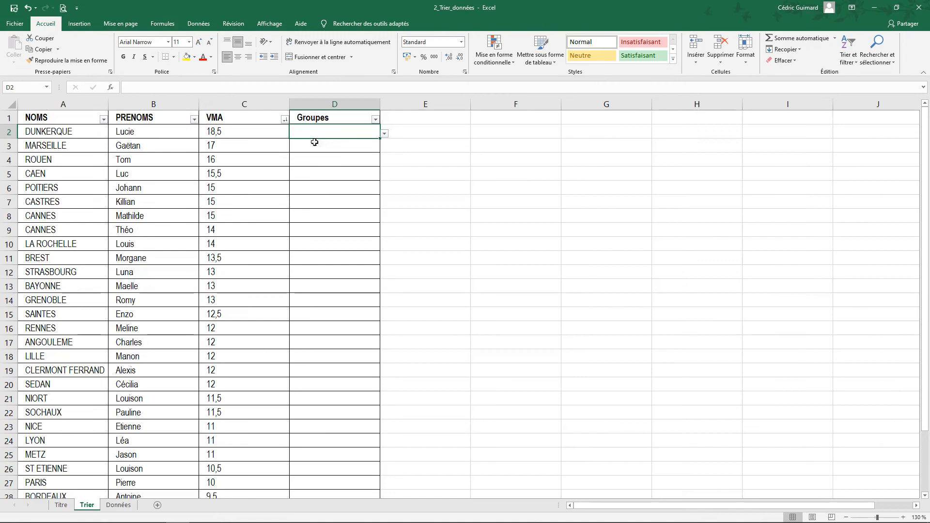
Step: Assign group A in the Groupes column to the students with a VMA of 15 or more, cells D2 to D8
{"action": "left_click", "coordinate": [384, 133]}
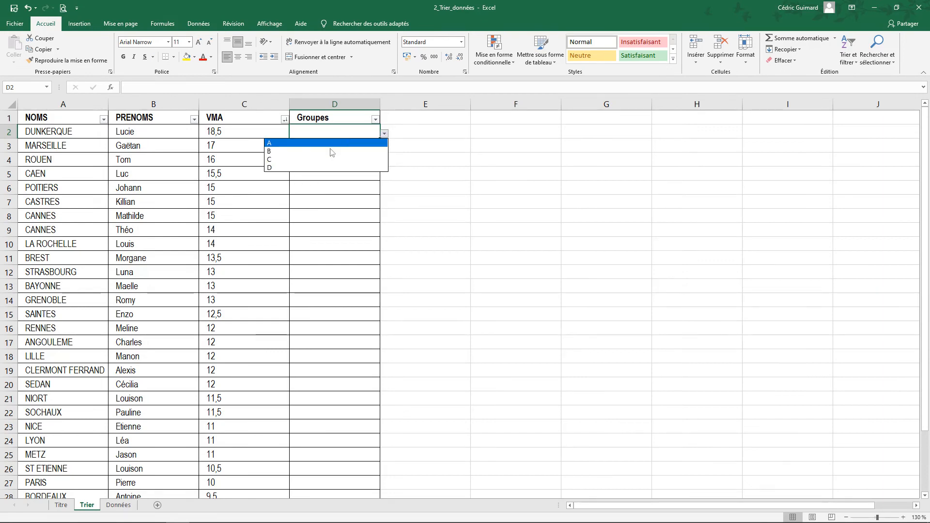
{"action": "left_click", "coordinate": [321, 131]}
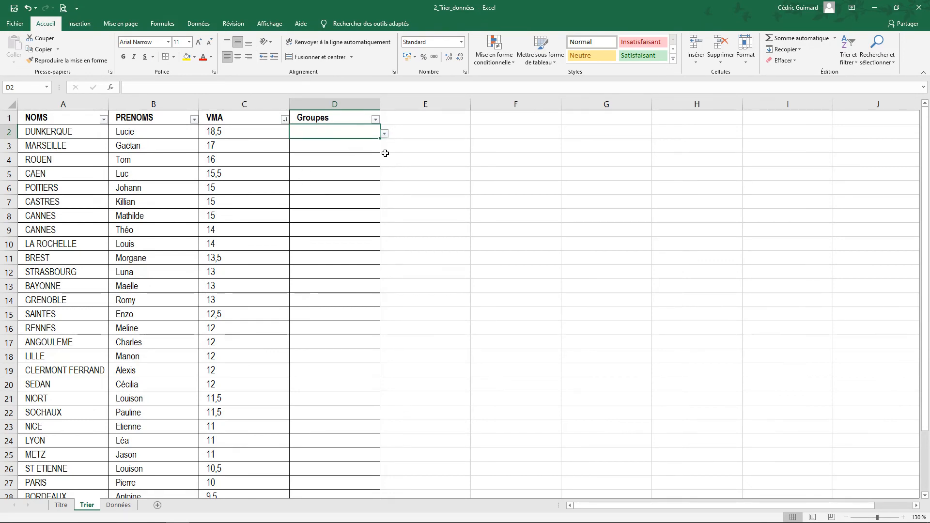
{"action": "type", "text": "a"}
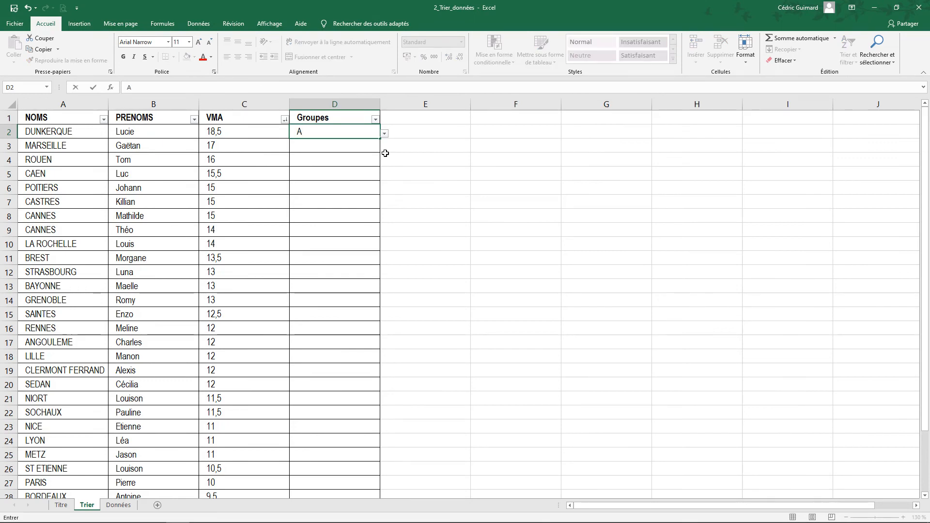
{"action": "key", "text": "Return"}
{"action": "type", "text": "A"}
{"action": "key", "text": "Return"}
{"action": "left_click_drag", "start_coordinate": [335, 131], "coordinate": [374, 219]}
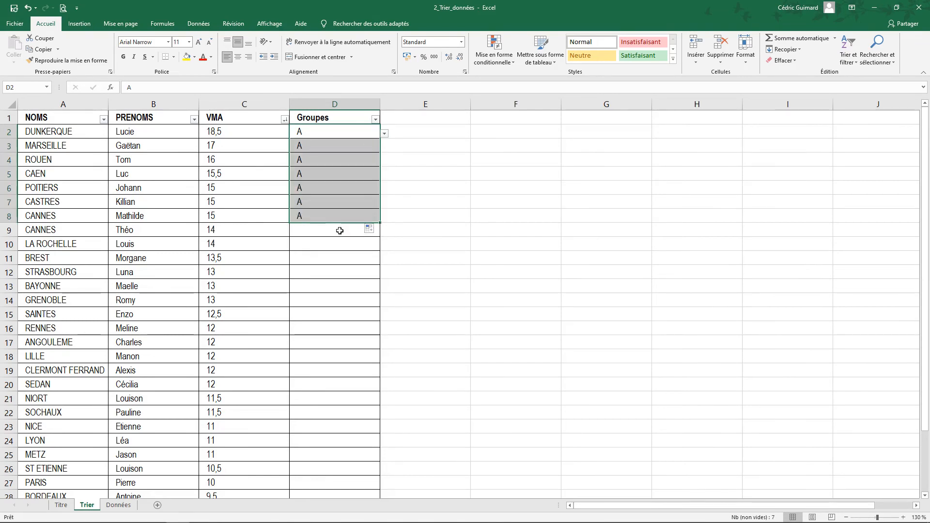
Step: Assign group B in the Groupes column to the students with a VMA from 14 down to 12, cells D9 to D20
{"action": "left_click", "coordinate": [337, 231]}
{"action": "type", "text": "B"}
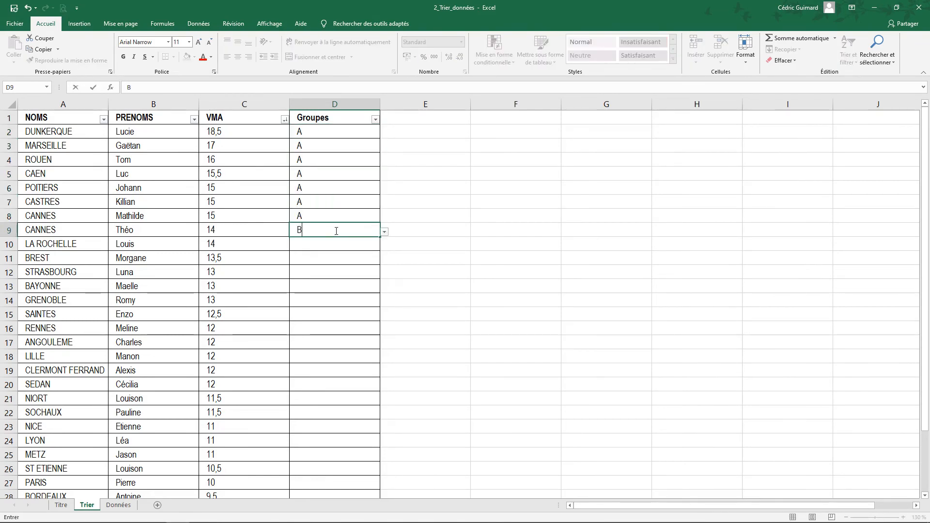
{"action": "key", "text": "Return"}
{"action": "type", "text": "B"}
{"action": "key", "text": "Return"}
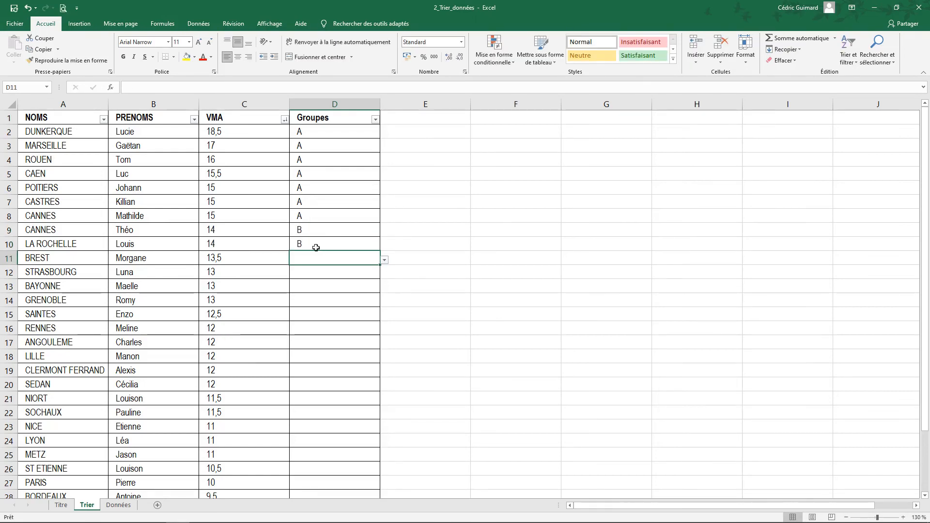
{"action": "left_click_drag", "start_coordinate": [313, 232], "coordinate": [328, 245]}
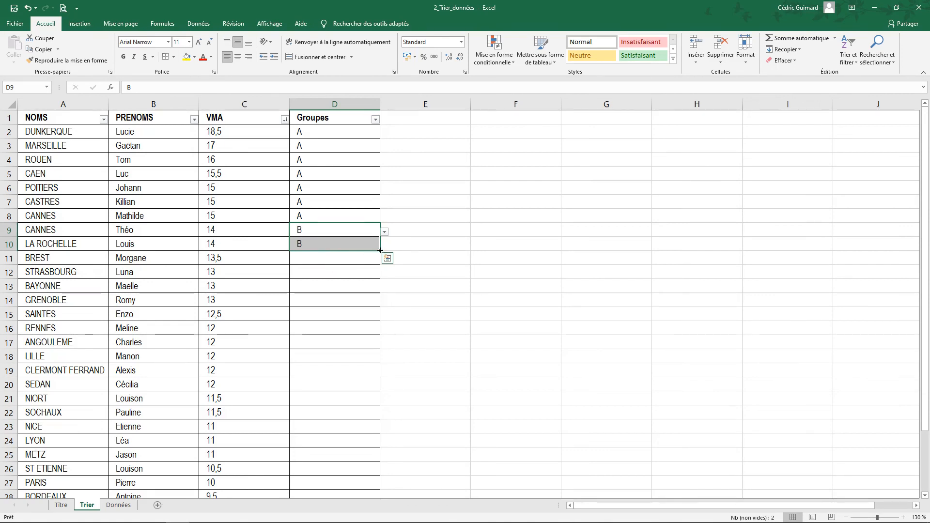
{"action": "left_click_drag", "start_coordinate": [380, 250], "coordinate": [372, 390]}
{"action": "scroll", "coordinate": [468, 270], "scroll_direction": "down", "scroll_amount": 4}
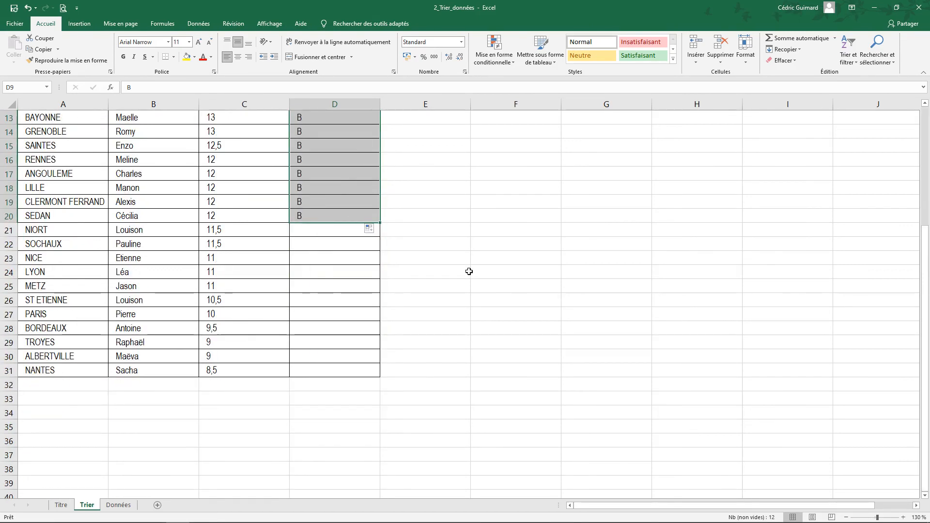
Step: Assign group C in the Groupes column to the students with a VMA from 11,5 down to 10,5, cells D21 to D26
{"action": "left_click", "coordinate": [306, 232]}
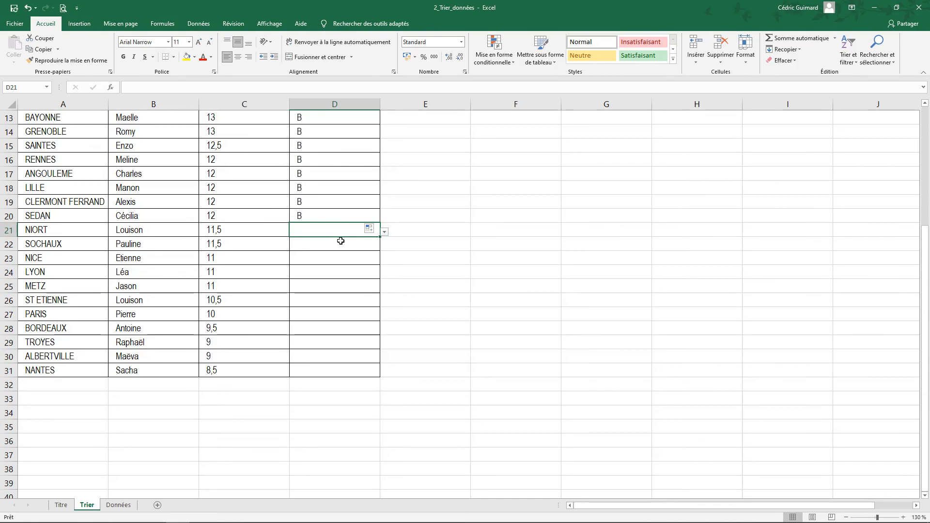
{"action": "type", "text": "C"}
{"action": "key", "text": "Return"}
{"action": "left_click", "coordinate": [369, 232]}
{"action": "left_click_drag", "start_coordinate": [380, 237], "coordinate": [365, 303]}
Step: Assign group D in the Groupes column to the students with a VMA of 10 or less, cells D27 to D31
{"action": "left_click", "coordinate": [312, 319]}
{"action": "type", "text": "D"}
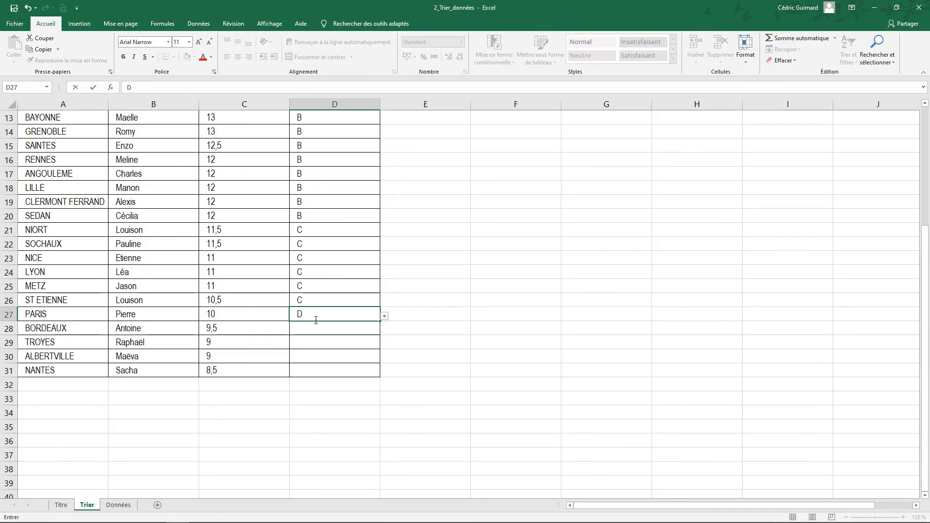
{"action": "key", "text": "Return"}
{"action": "left_click", "coordinate": [318, 312]}
{"action": "left_click_drag", "start_coordinate": [380, 321], "coordinate": [376, 375]}
{"action": "left_click", "coordinate": [329, 245]}
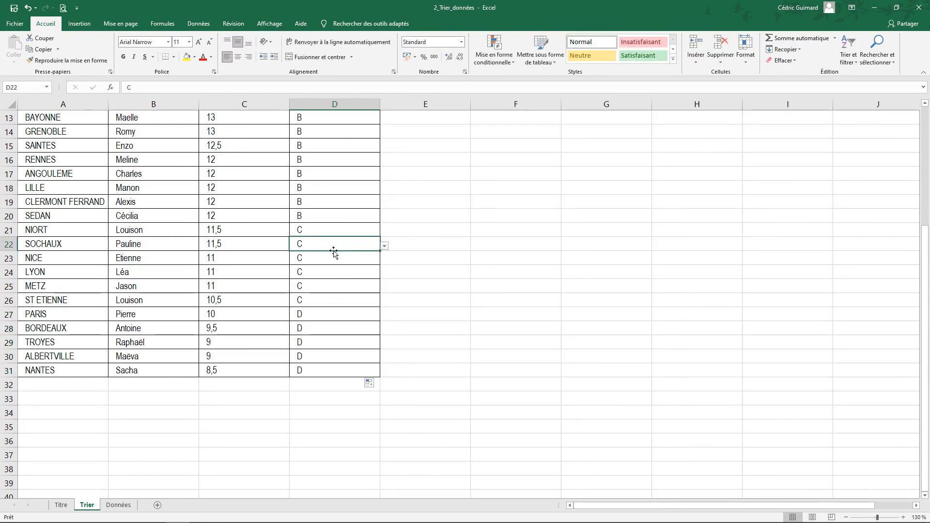
{"action": "scroll", "coordinate": [340, 289], "scroll_direction": "up", "scroll_amount": 4}
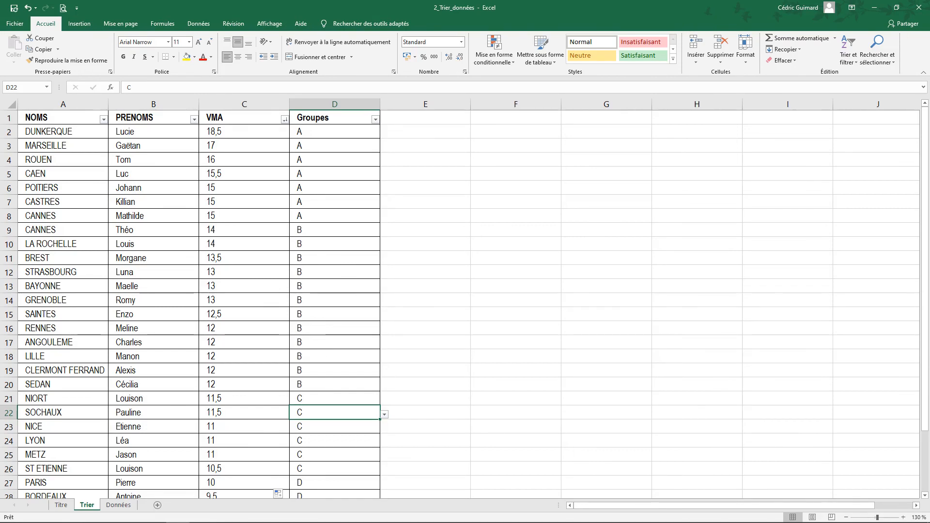
{"action": "mouse_move", "coordinate": [157, 519]}
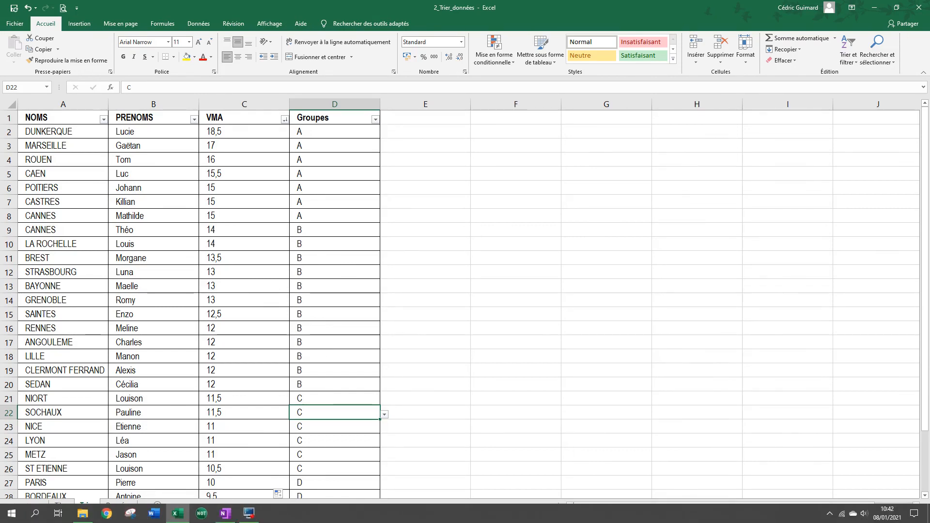
{"action": "left_click", "coordinate": [250, 515]}
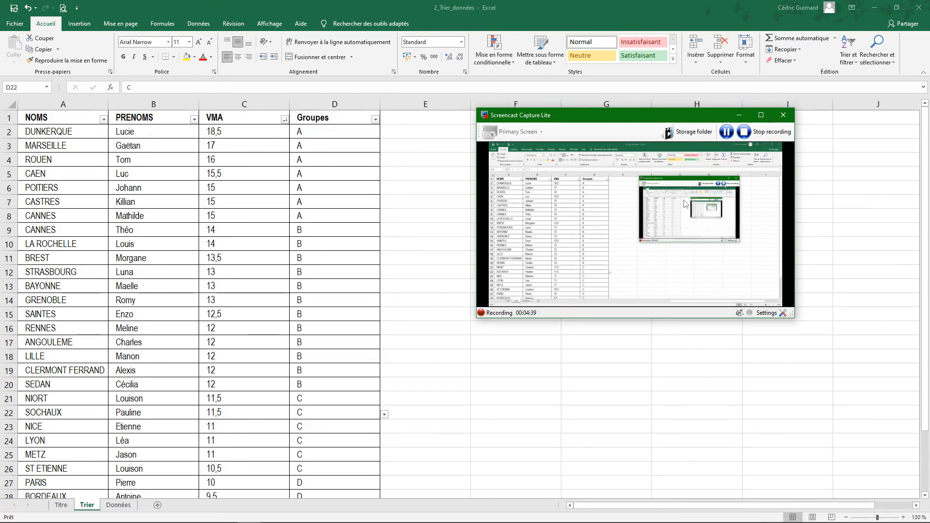